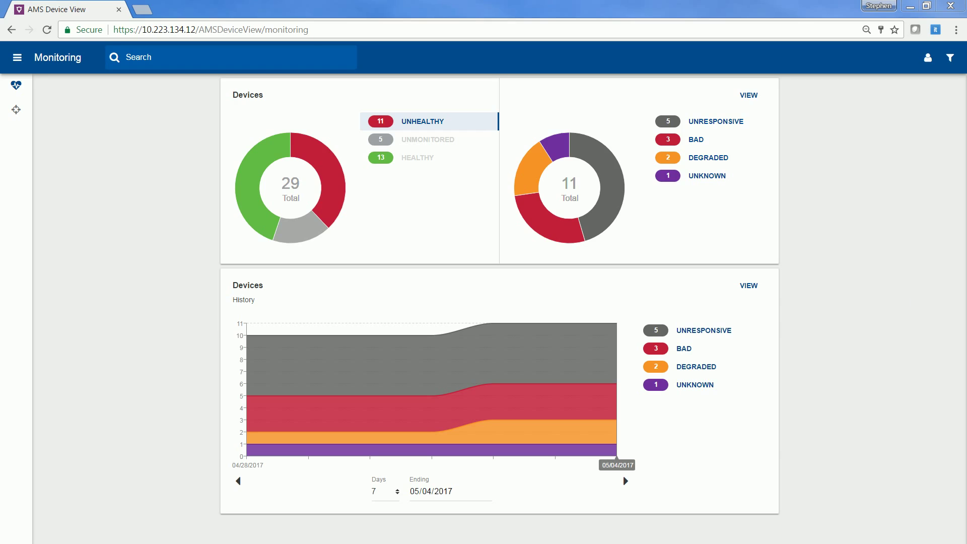
- Extend the device history chart to 30 days, view devices recorded on 04/24/2017, then return to monitoring
click(393, 492)
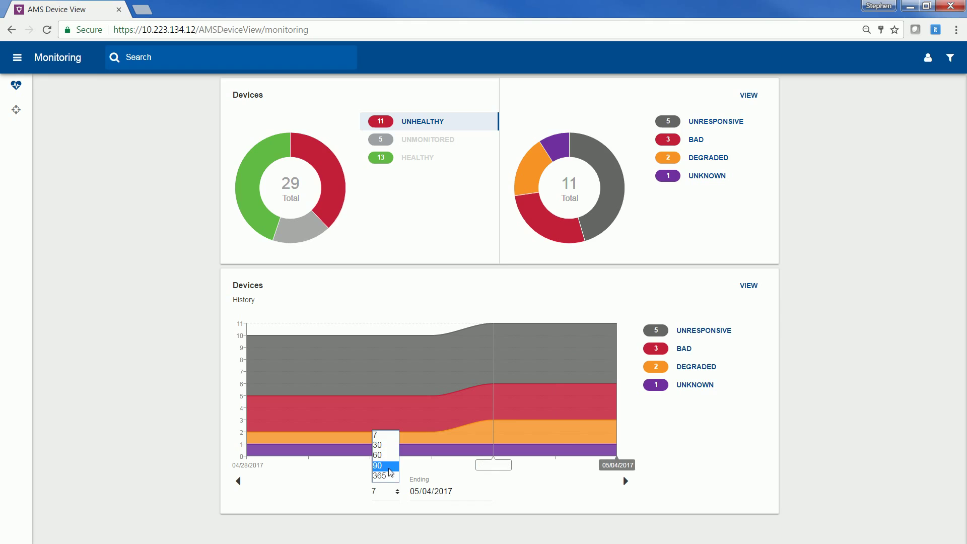
click(378, 446)
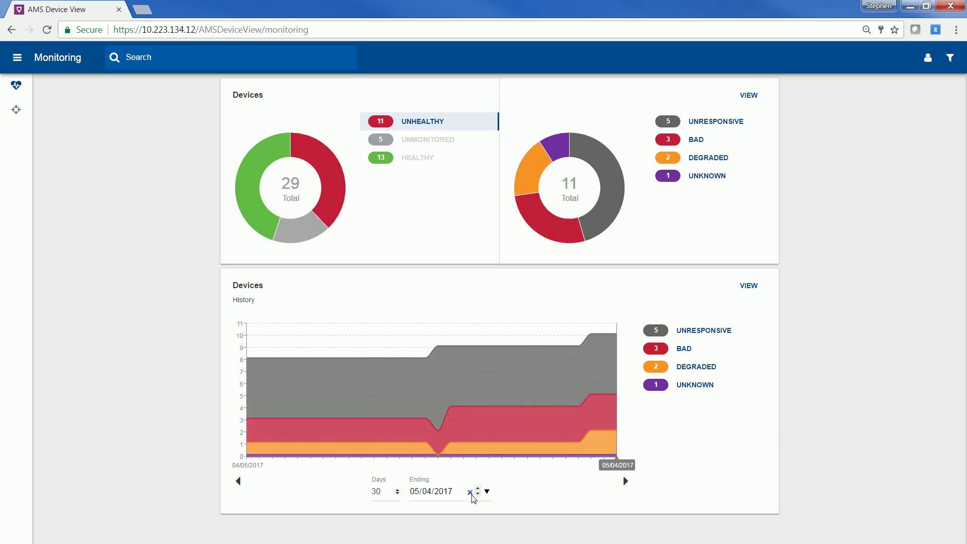
click(493, 405)
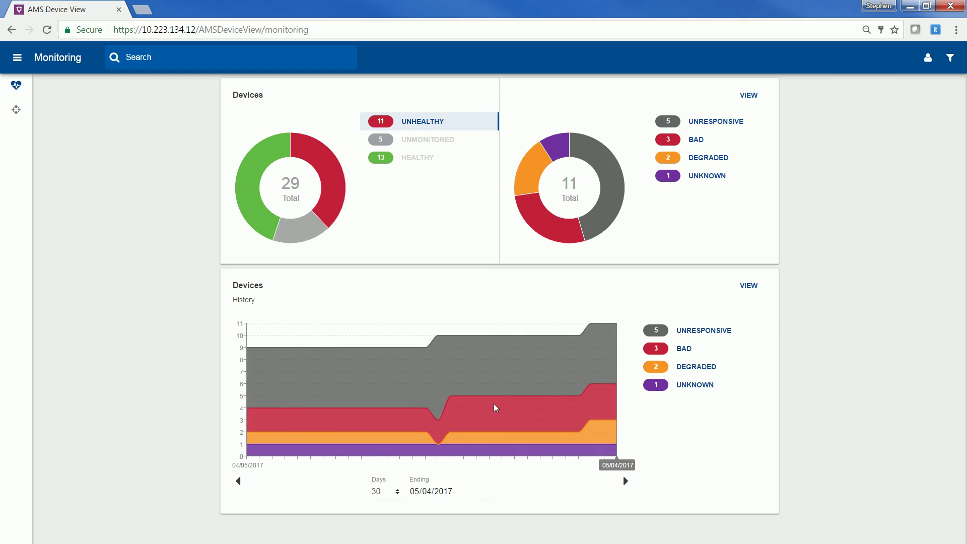
click(495, 408)
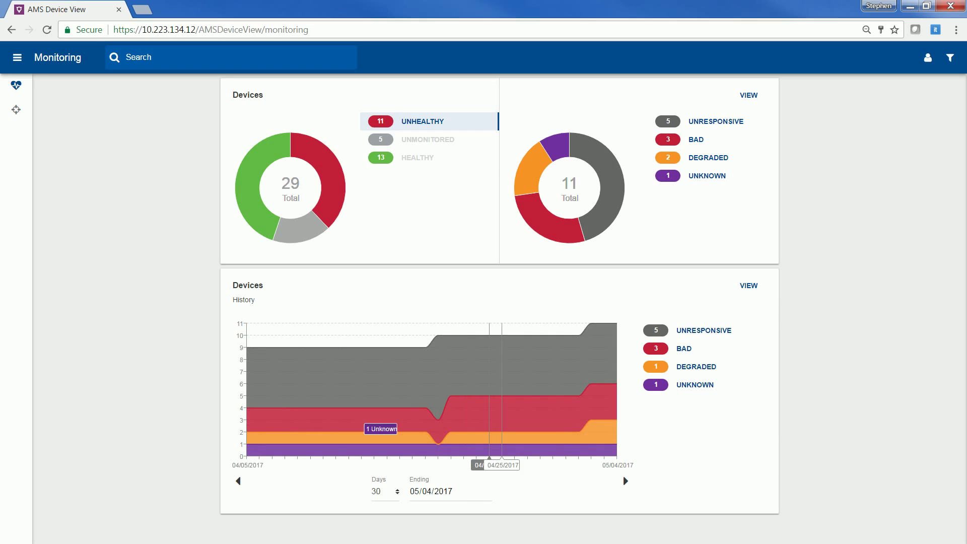
click(760, 290)
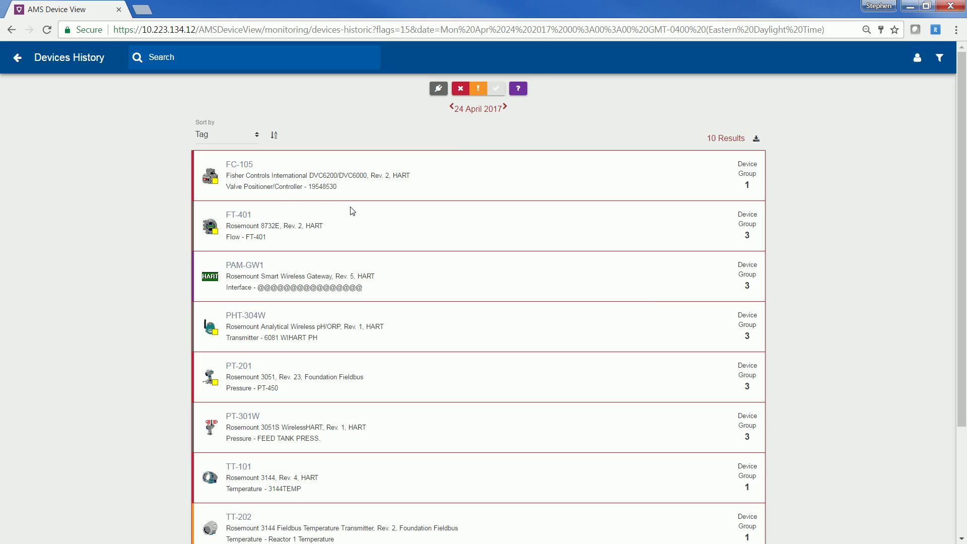
click(21, 61)
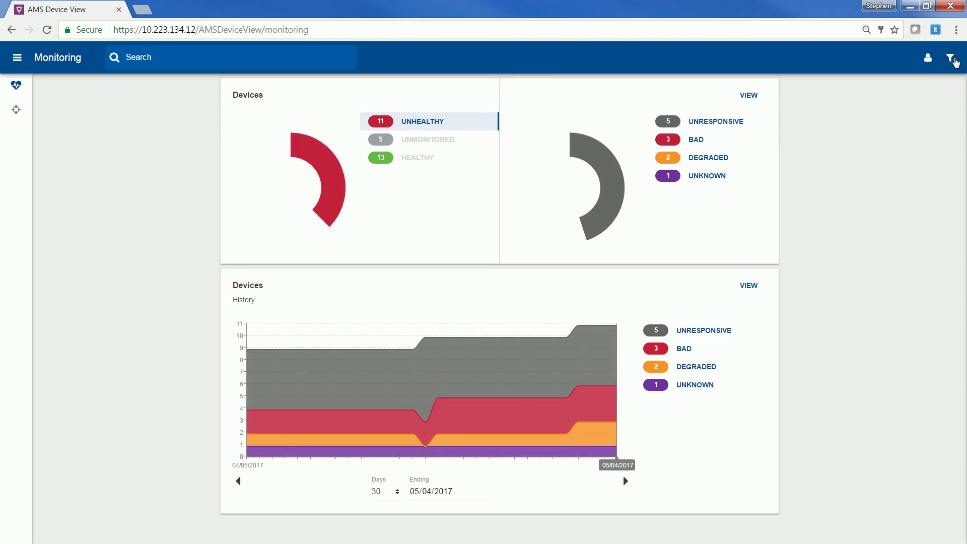
- Show the filter bar and browse the Network hierarchy under PAM-DEMO-RIG, then switch back to Location
click(950, 58)
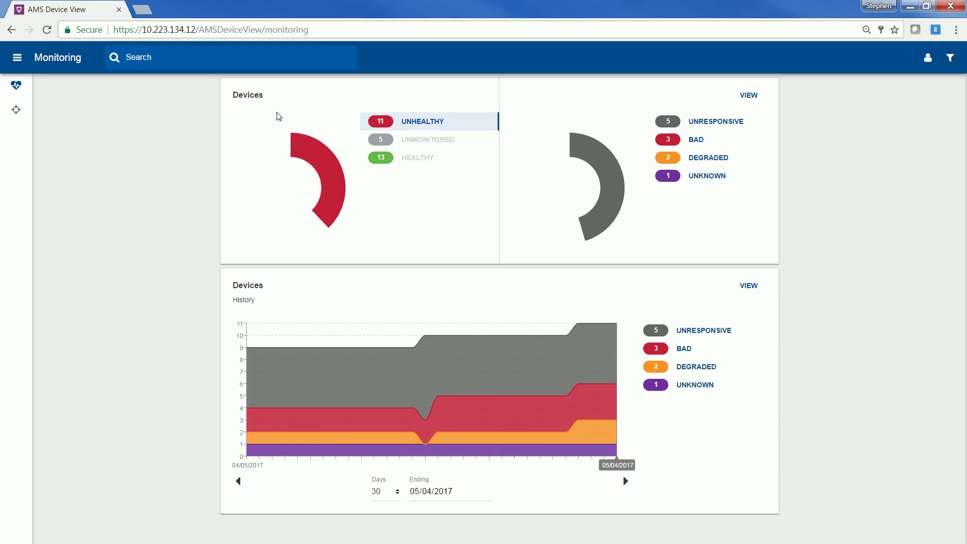
click(51, 81)
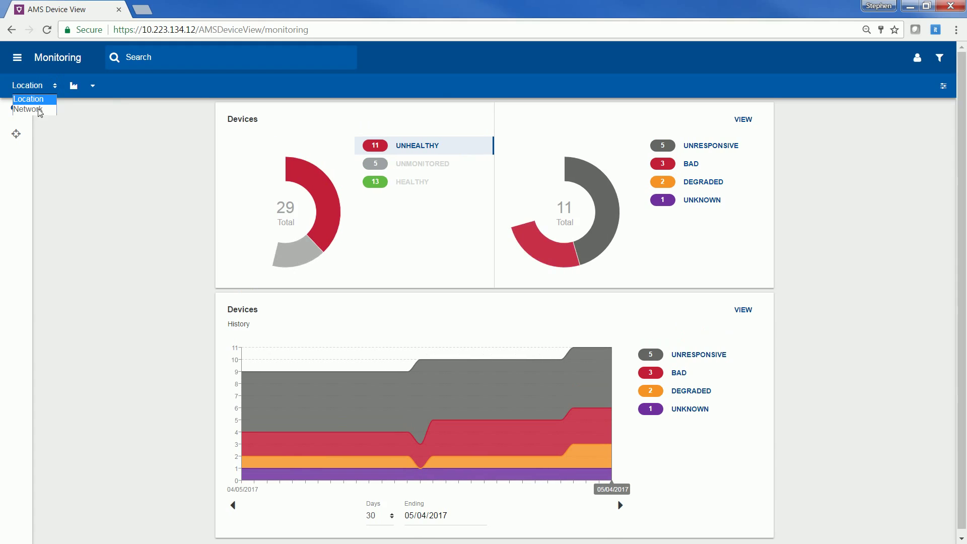
click(37, 108)
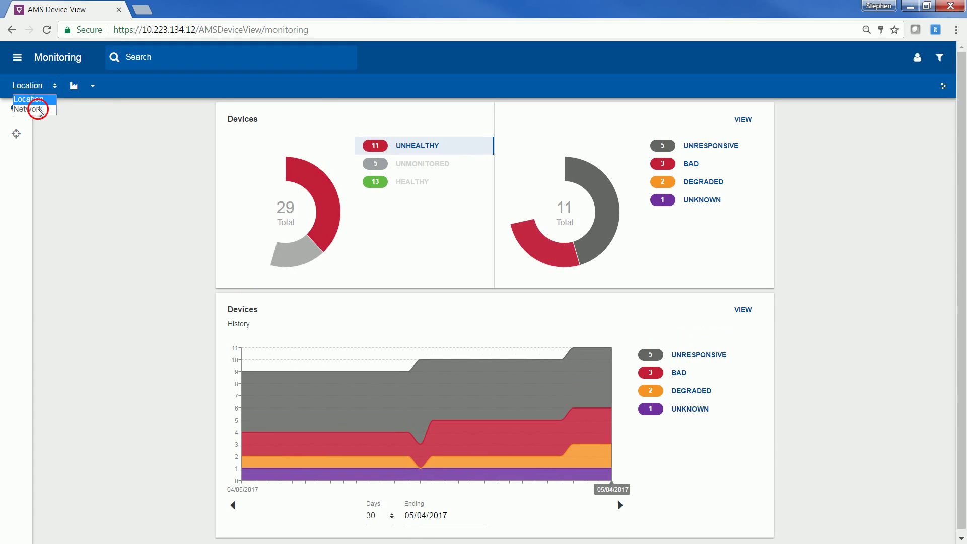
click(93, 87)
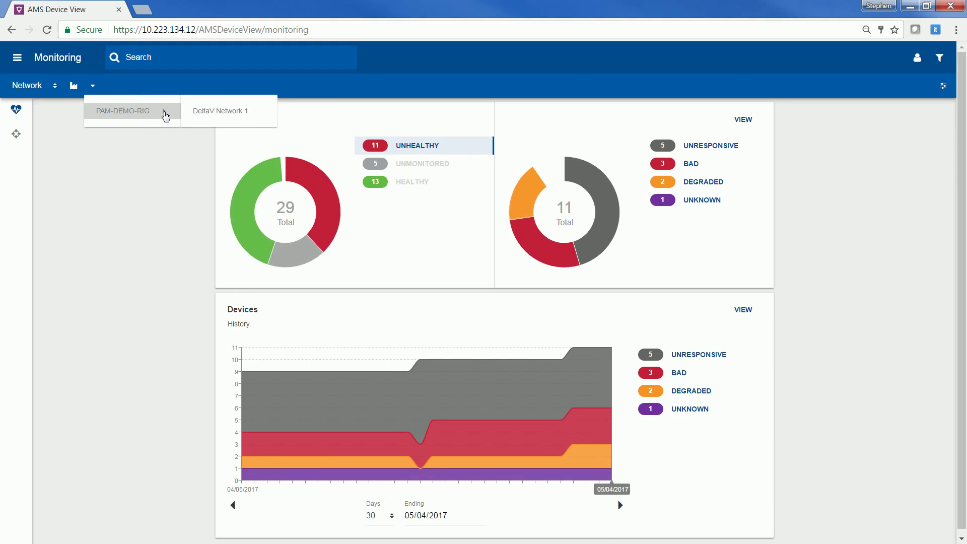
click(50, 86)
click(50, 86)
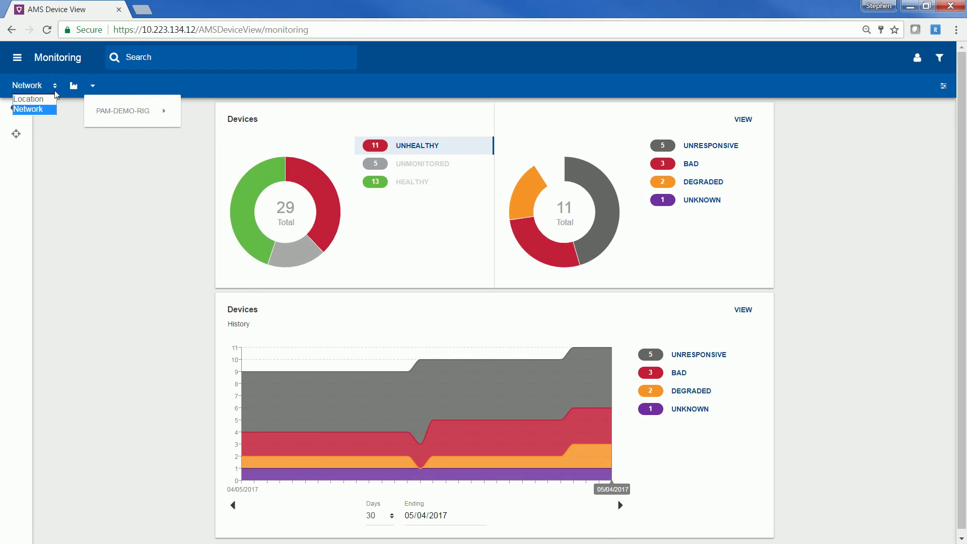
click(41, 101)
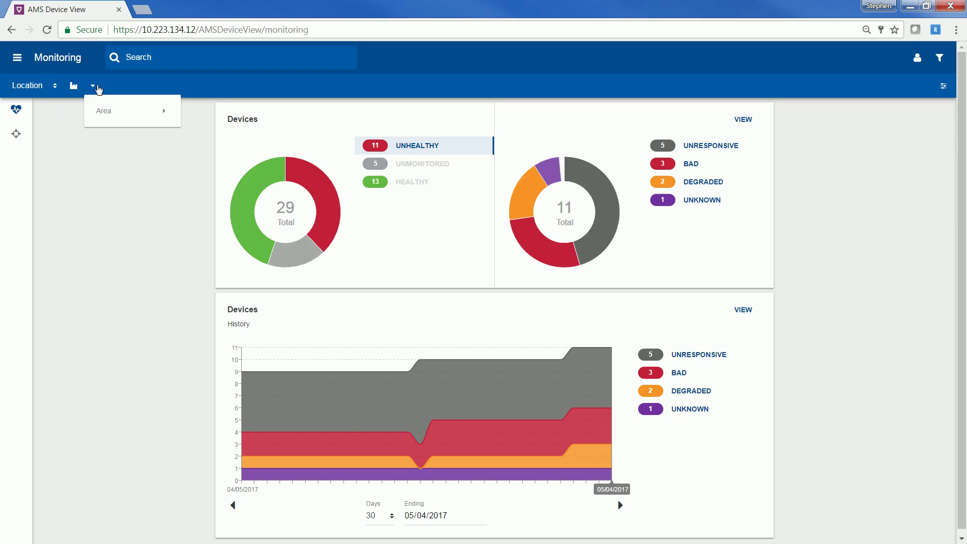
- Filter the dashboard to the Water Feed unit, then clear the filter back to all devices
mouse_move(169, 111)
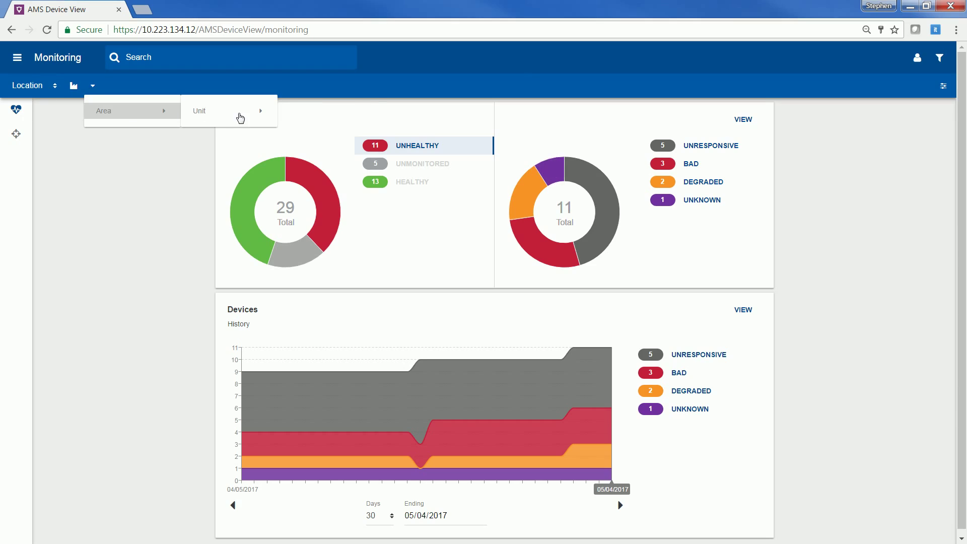
mouse_move(267, 112)
click(311, 130)
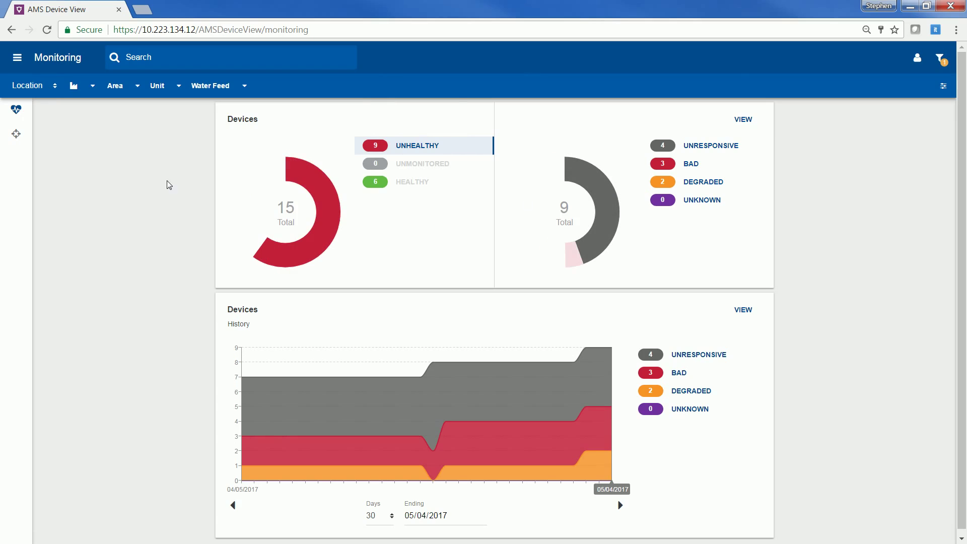
click(76, 90)
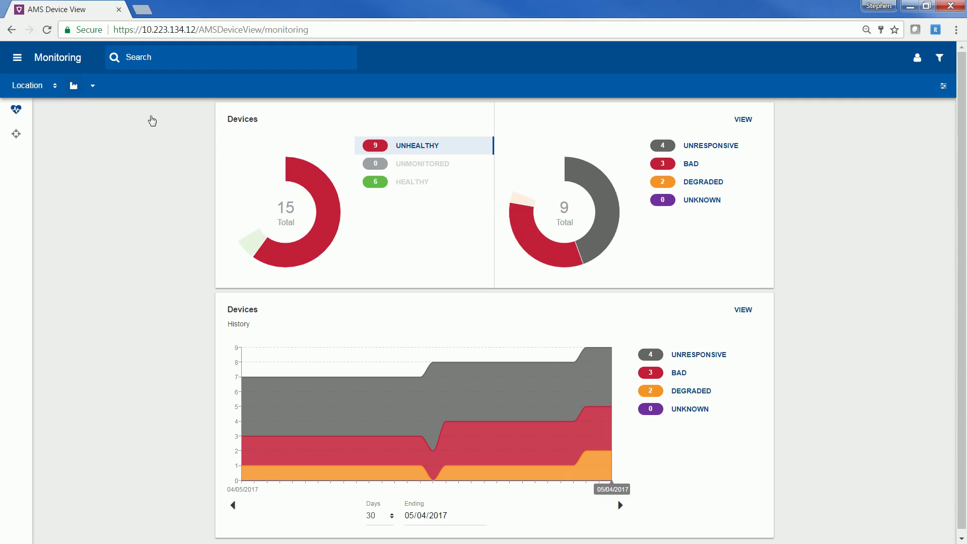
- In the device filter panel, expand and collapse the classification, function and Groups options
click(944, 86)
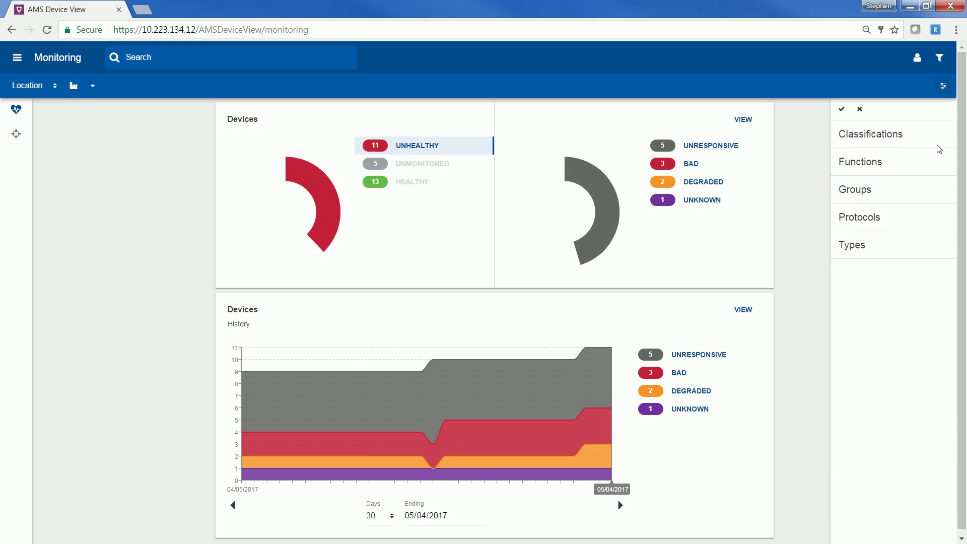
click(896, 137)
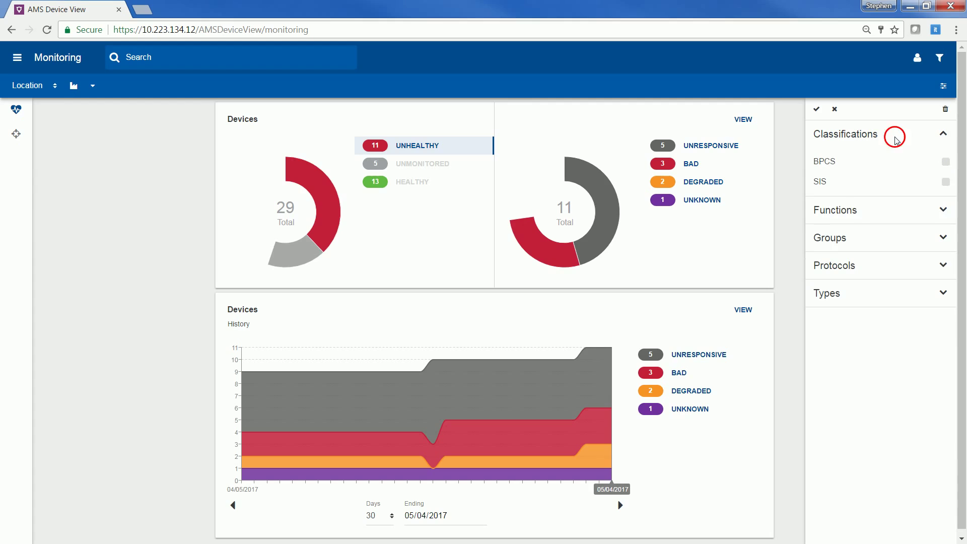
click(901, 134)
click(921, 161)
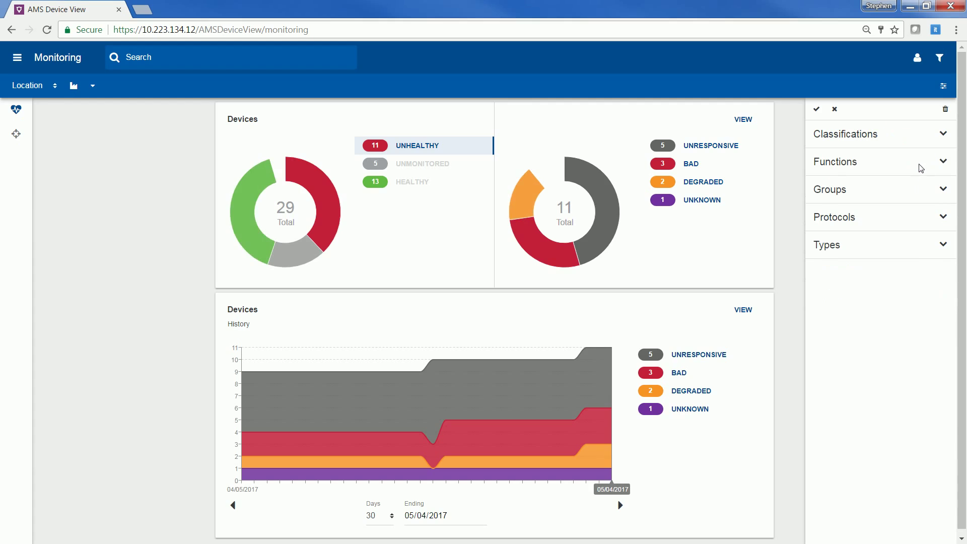
click(920, 168)
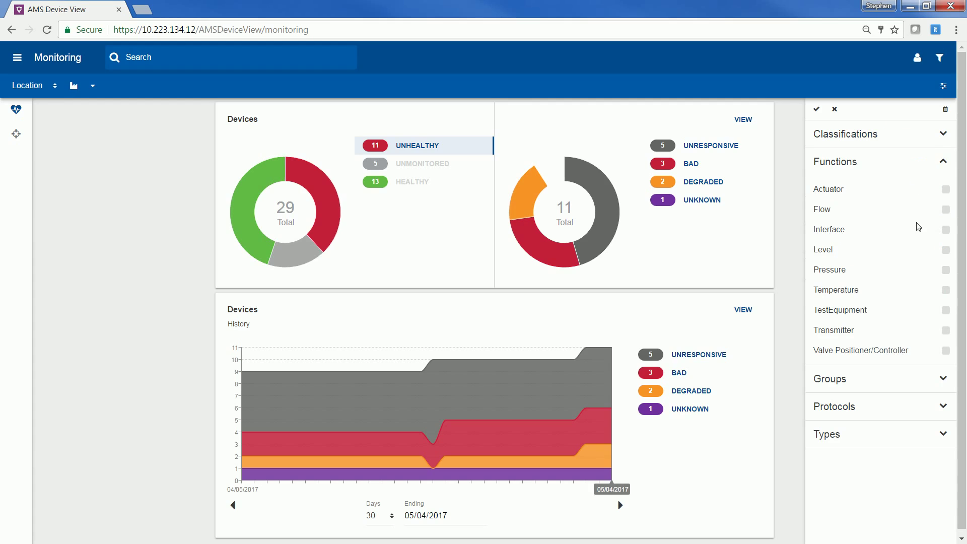
click(903, 190)
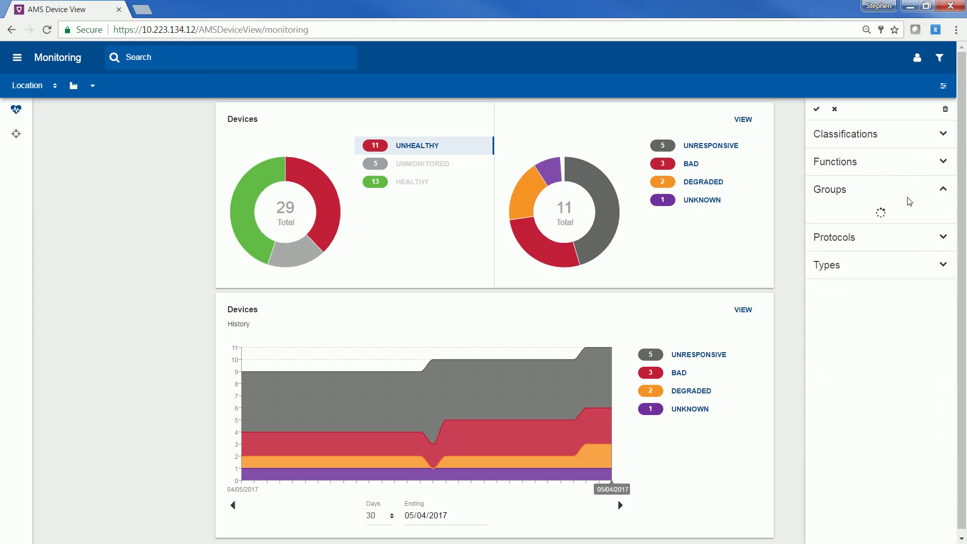
click(919, 189)
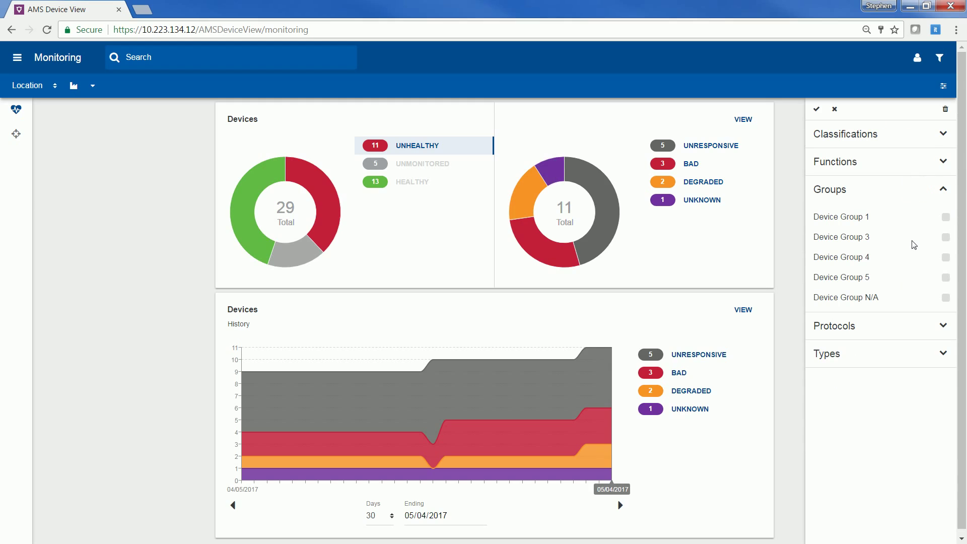
- Expand and collapse the Protocols and Types filter options, then close the filter panel
click(887, 220)
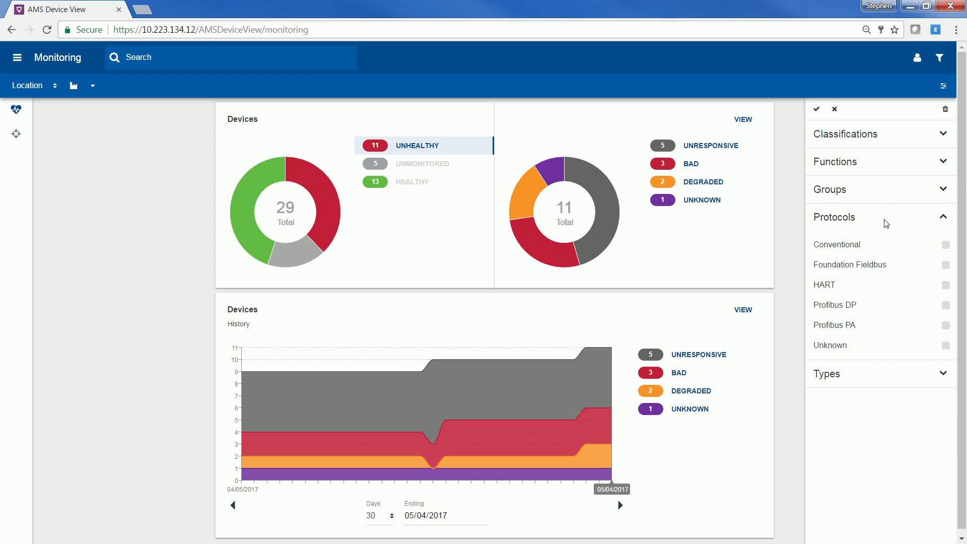
click(889, 220)
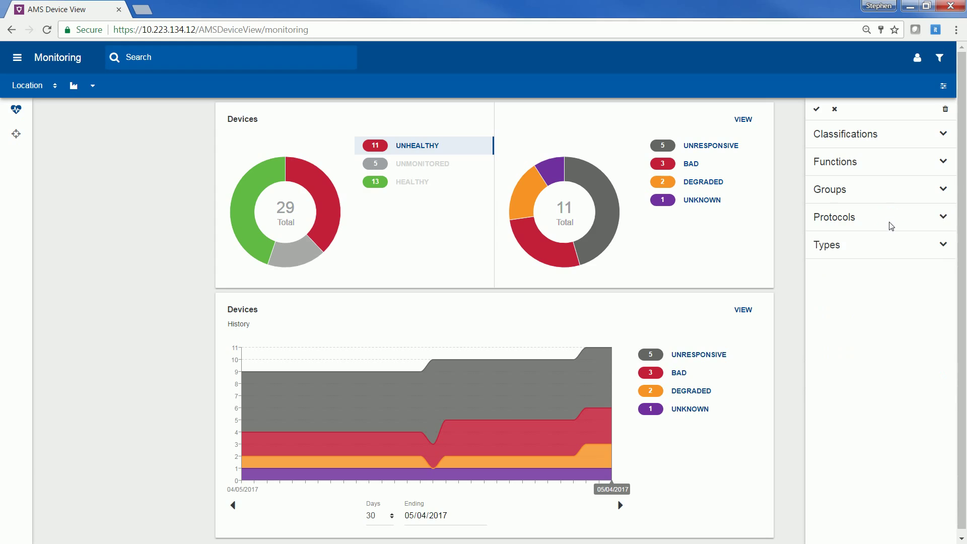
click(891, 250)
click(893, 247)
click(943, 87)
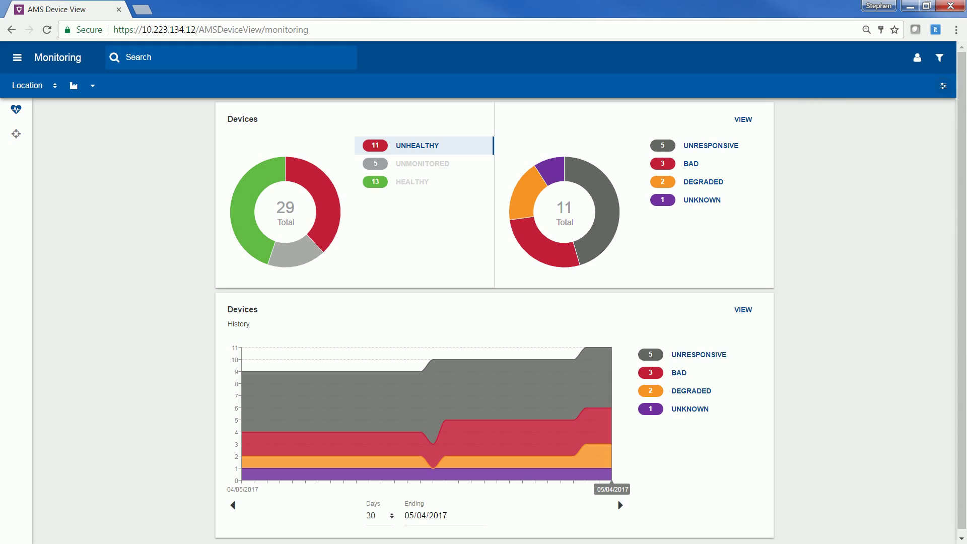
- List the unhealthy devices, excluding Degraded ones to leave 9, and check the Sort by options
click(744, 123)
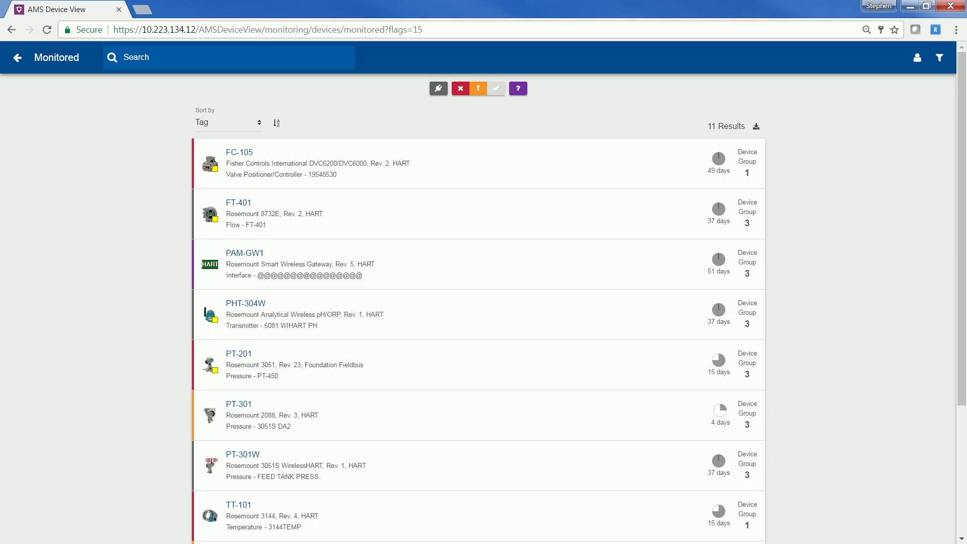
click(479, 90)
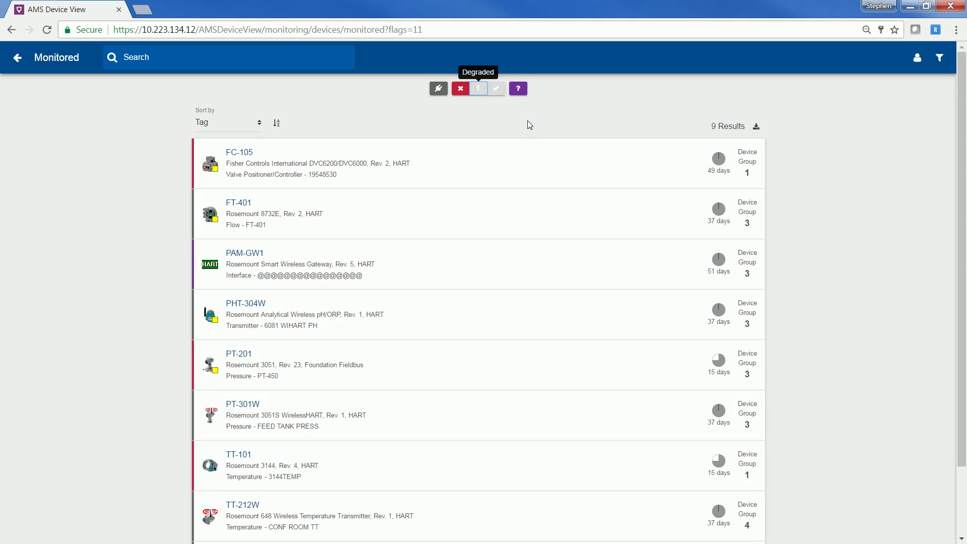
click(256, 123)
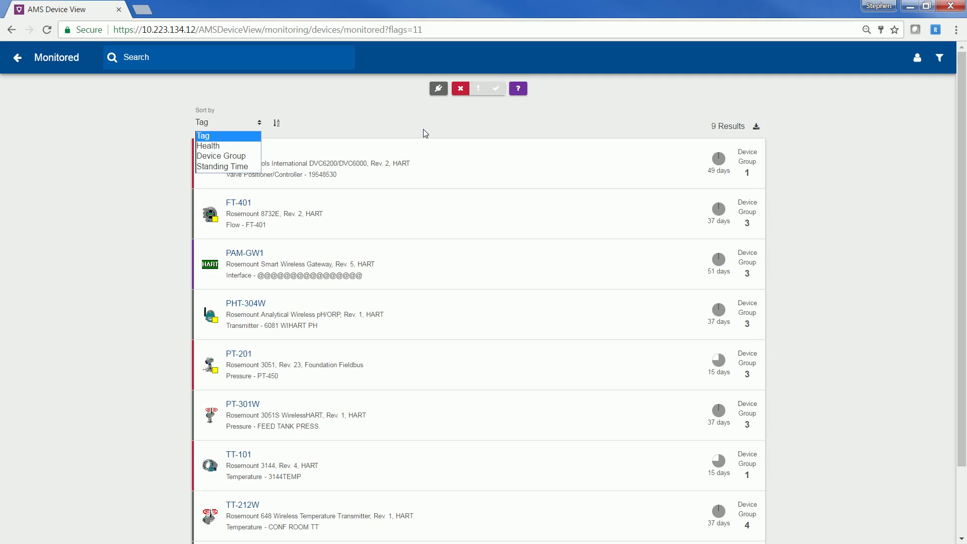
click(439, 124)
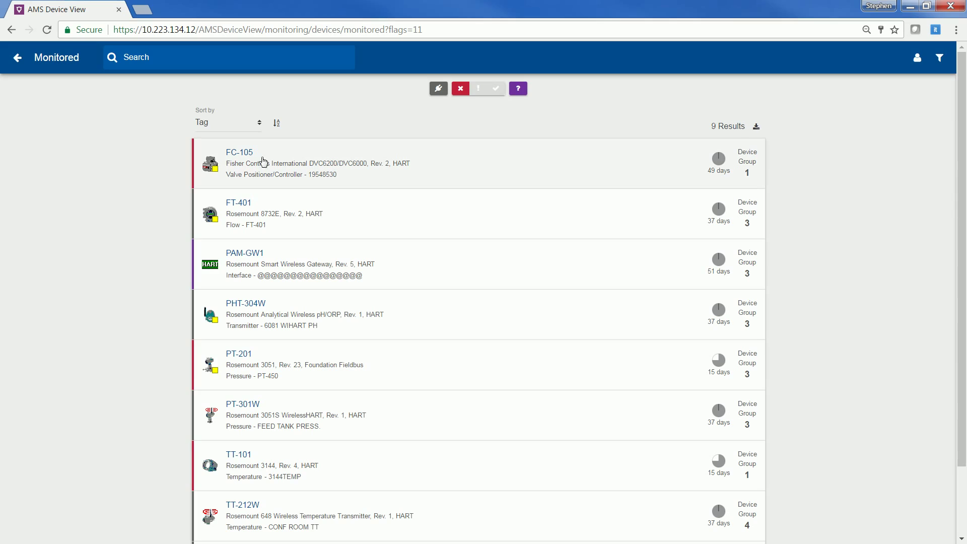
- Open FC-105's Details page and expand the More section to show location and serial number
click(244, 152)
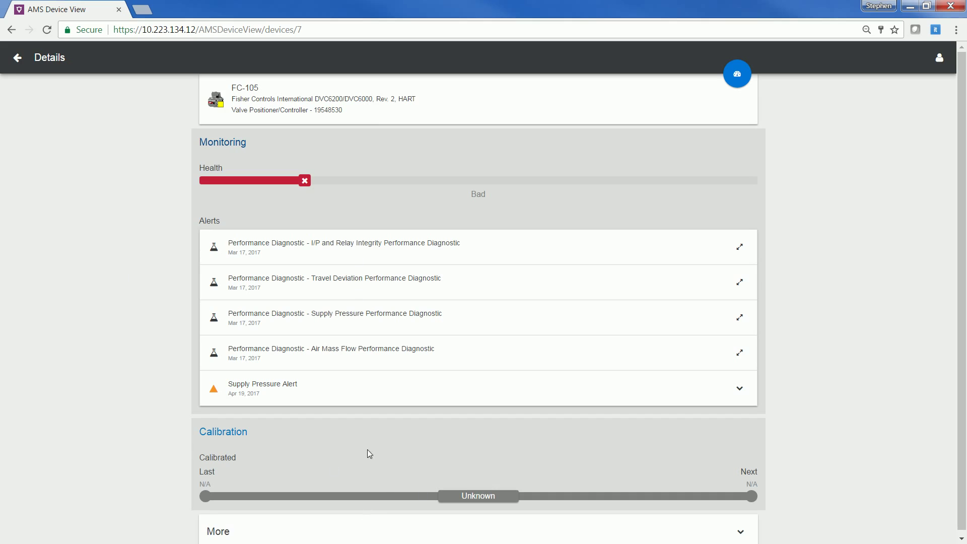
scroll(545, 487, down, 1)
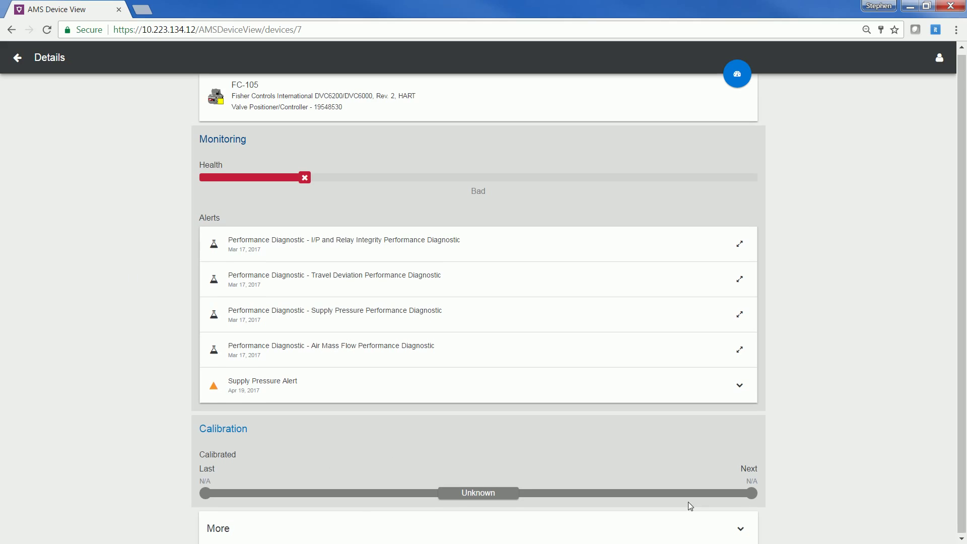
click(708, 528)
scroll(578, 474, down, 4)
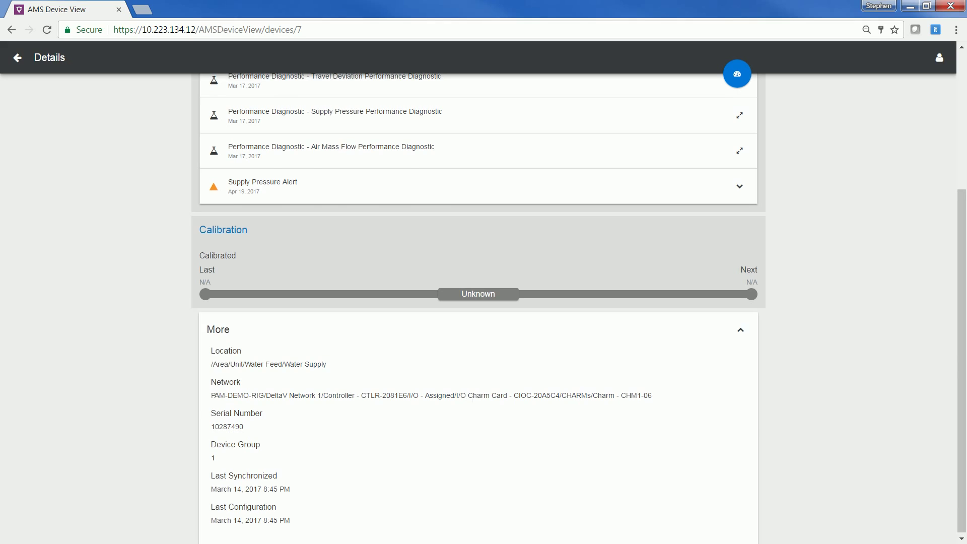
scroll(460, 384, up, 4)
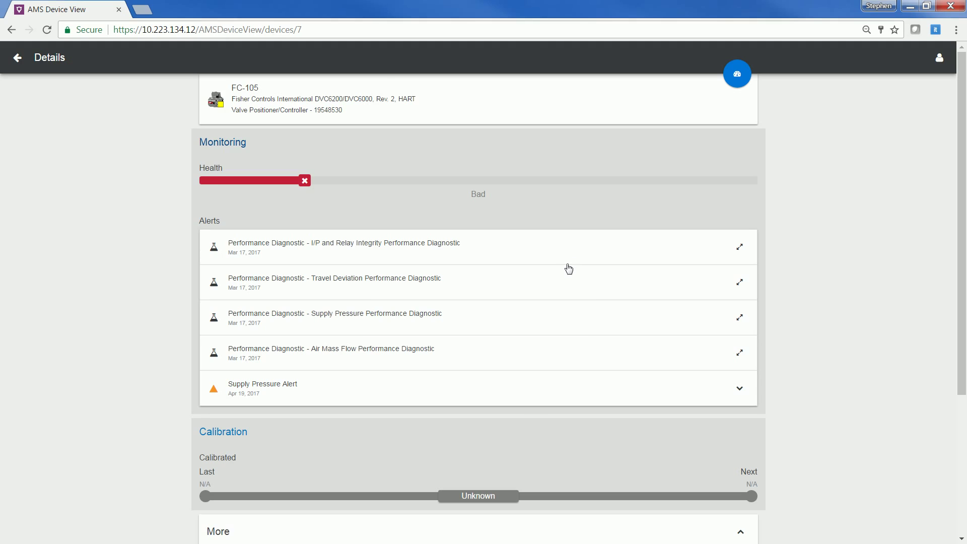
- Inspect FC-105's I/P and Relay Integrity and Low Supply Pressure details, and the Supply Pressure recommendation
click(615, 245)
click(577, 293)
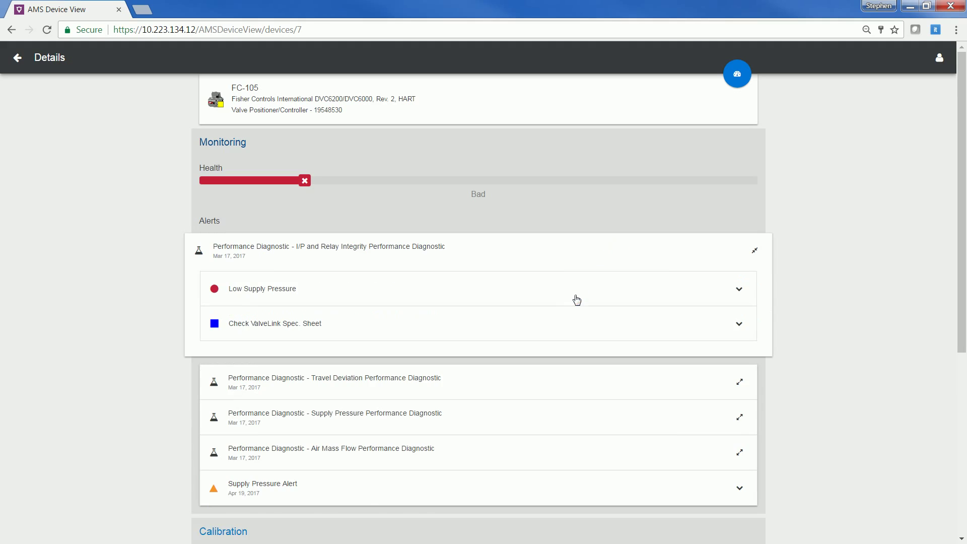
click(737, 290)
click(753, 250)
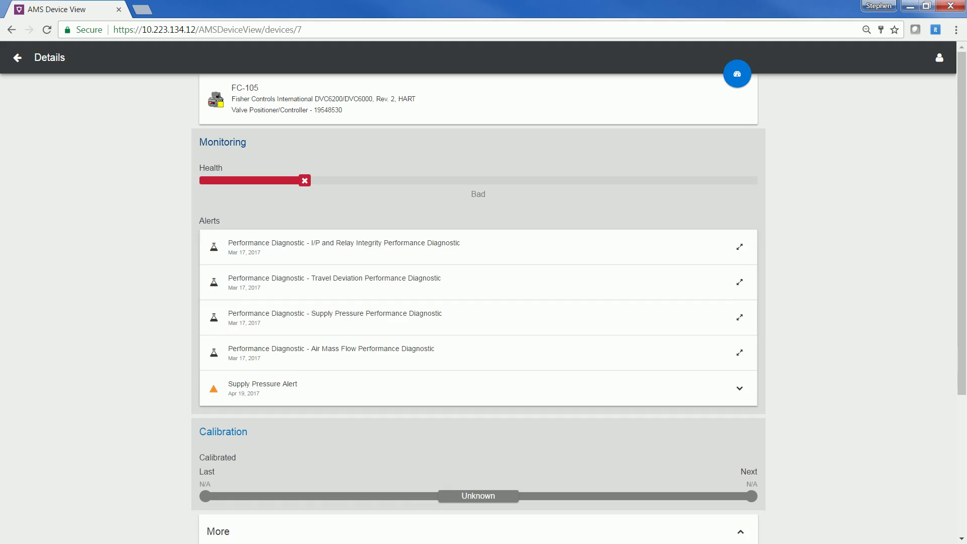
click(650, 393)
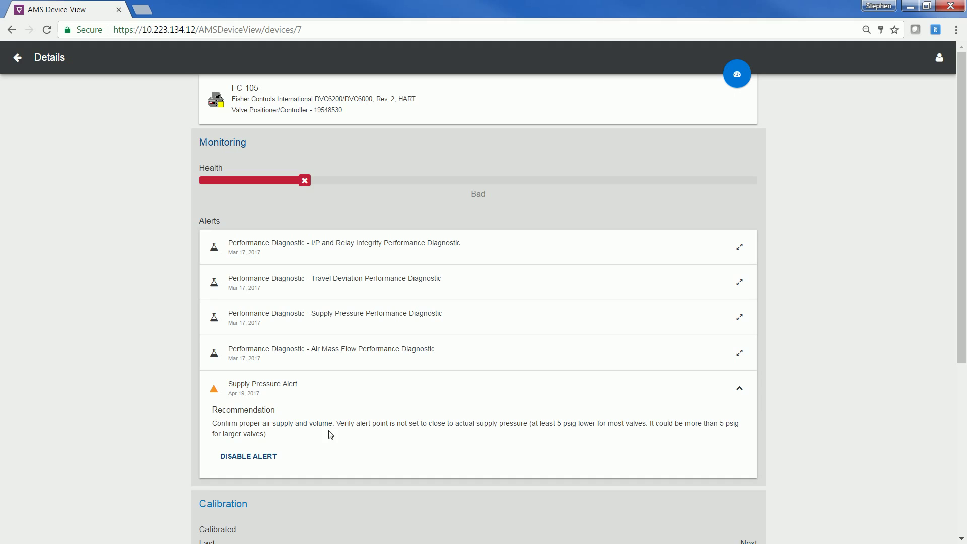
- Cancel disabling the Supply Pressure Alert and go back to the monitoring dashboard
click(277, 463)
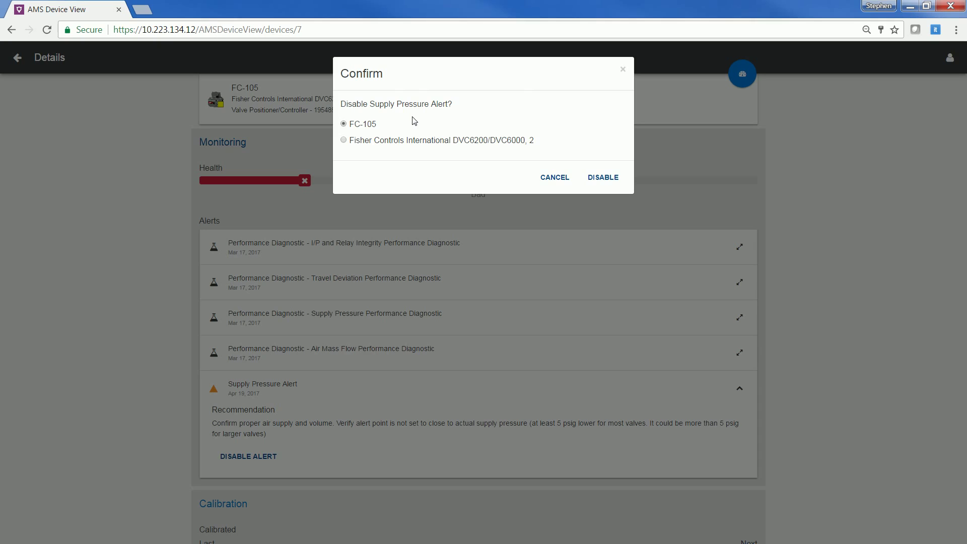
click(555, 177)
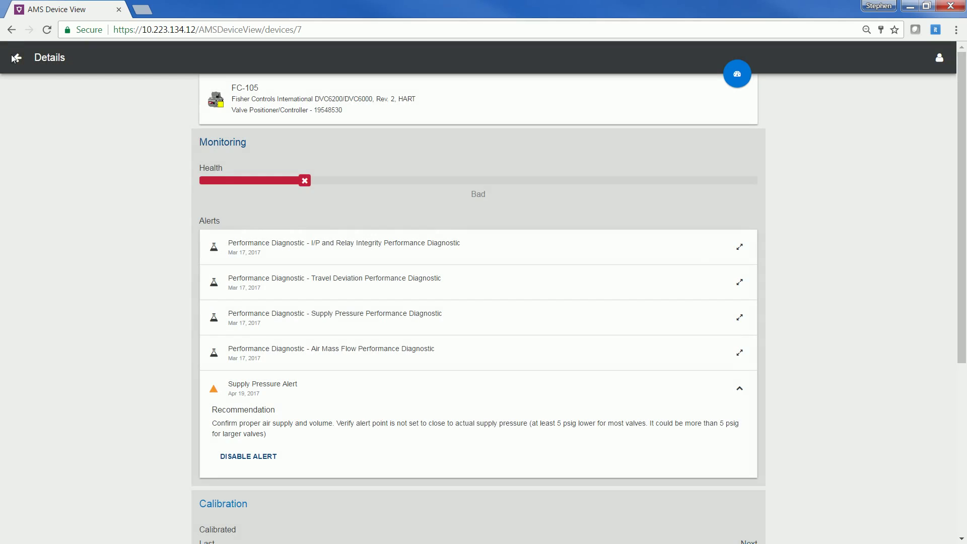
click(17, 58)
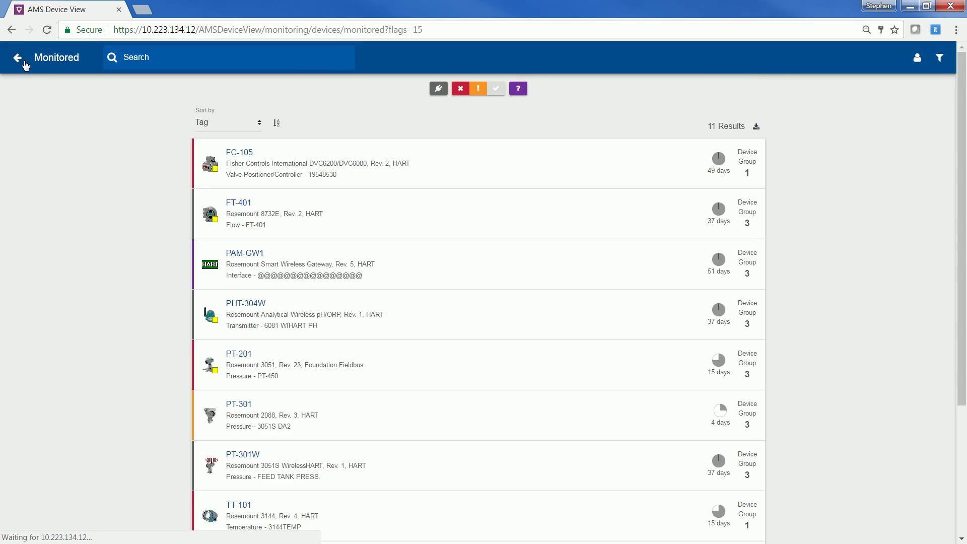
click(24, 63)
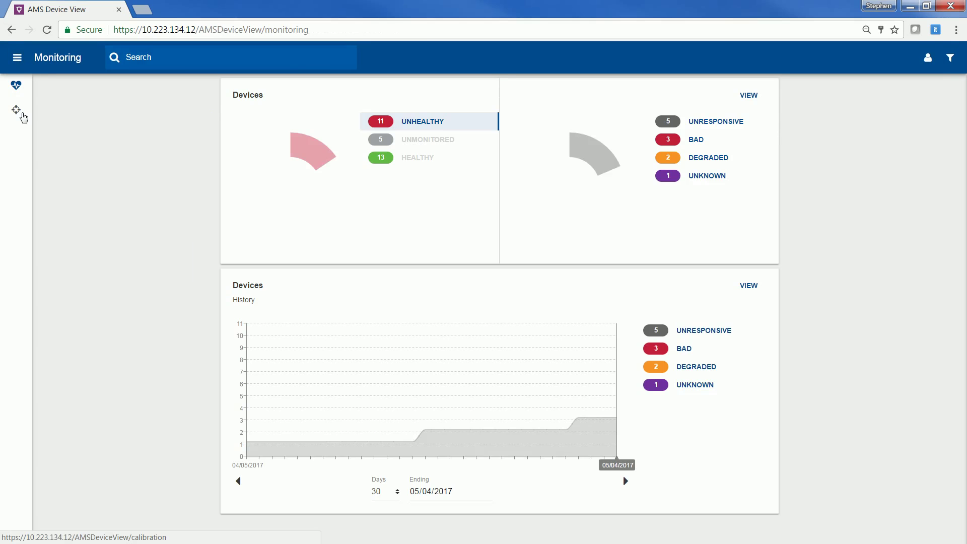
- Open the Calibration page from the left sidebar, showing 6 of 29 devices scheduled and overdue
click(18, 110)
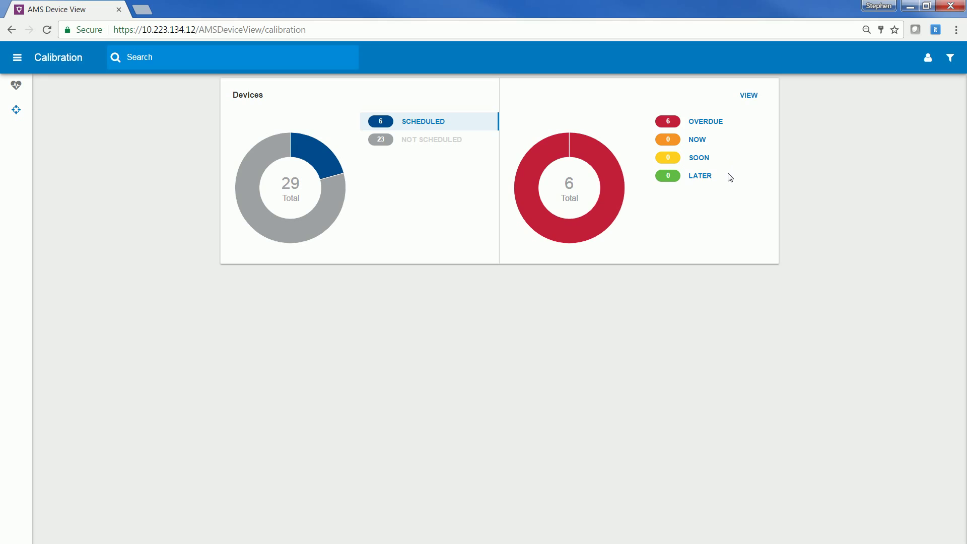
- View the Scheduled calibration device list from the Calibration Devices chart
click(748, 96)
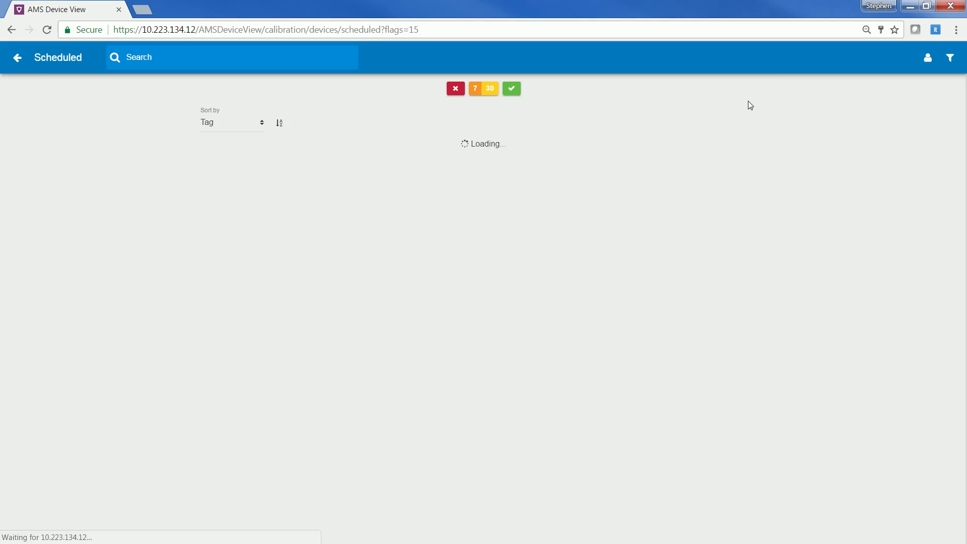